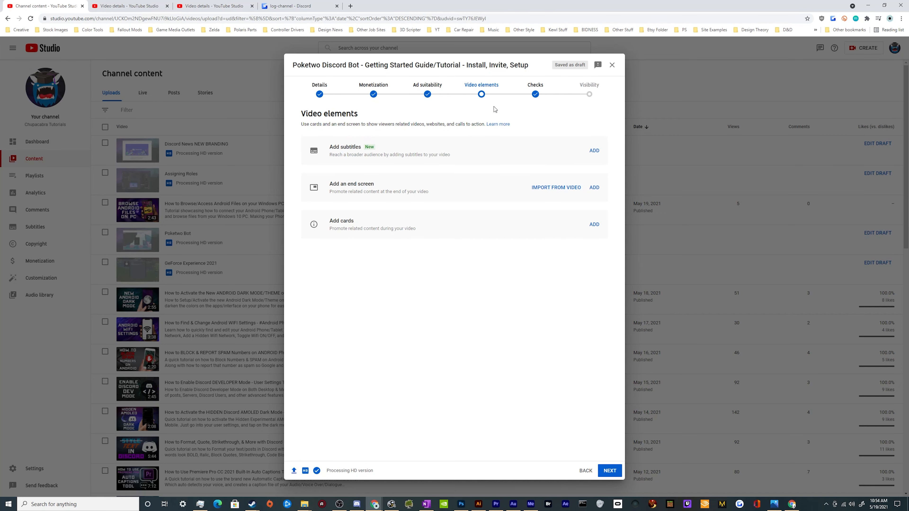
# Step: Start adding English subtitles with Auto-sync and enter "Alright welcome back everyone to the chupacabra tutorials channel" as the first line
pyautogui.click(594, 151)
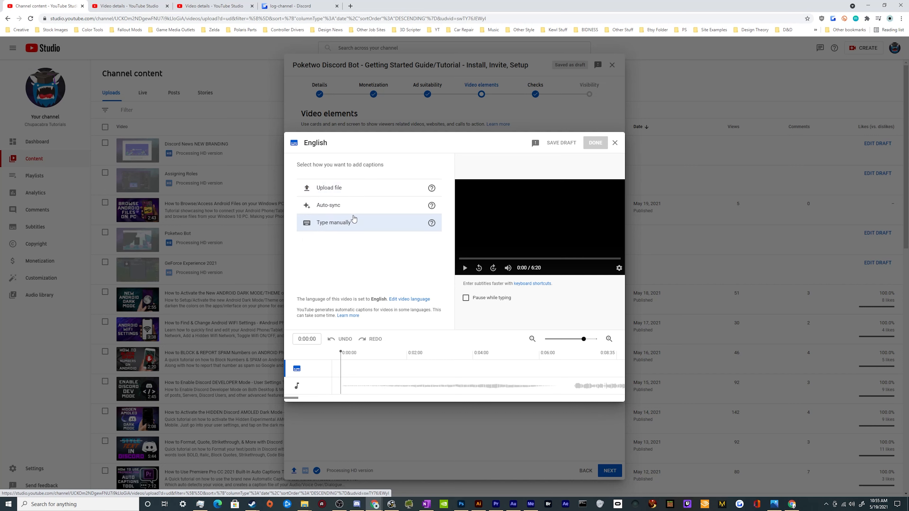
pyautogui.click(373, 213)
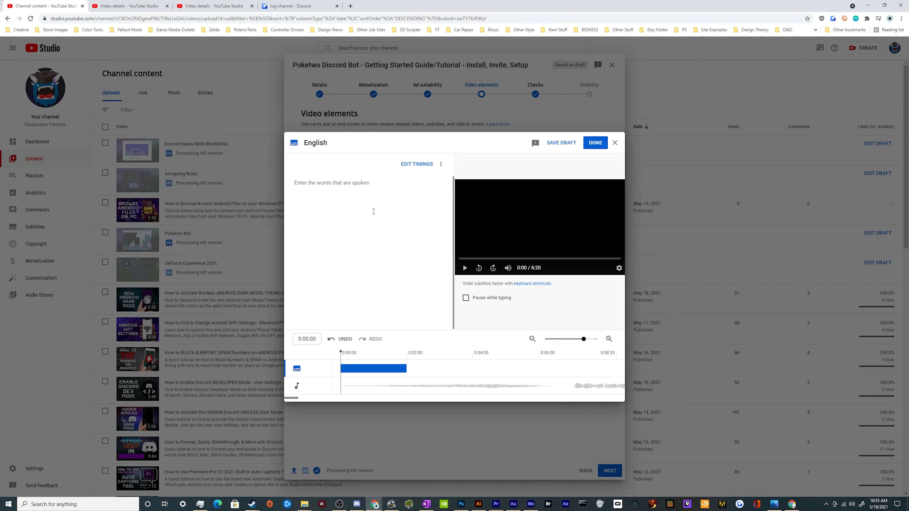
pyautogui.write("Alright welcome back everyone to the chupacabra's lair")
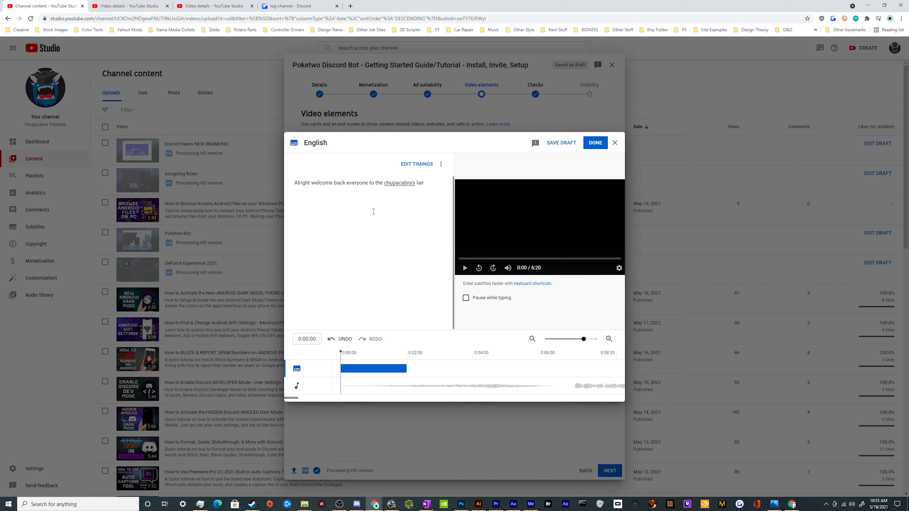
pyautogui.press('BackSpace')
pyautogui.press('BackSpace')
pyautogui.press('BackSpace')
pyautogui.write('tuit')
pyautogui.write('tutorial')
pyautogui.write('s channel')
# Step: Add the transcript lines "today we're showcasing poketwo" and "a bot for discord", each separated by a blank line
pyautogui.press('Return')
pyautogui.press('Return')
pyautogui.write('today w')
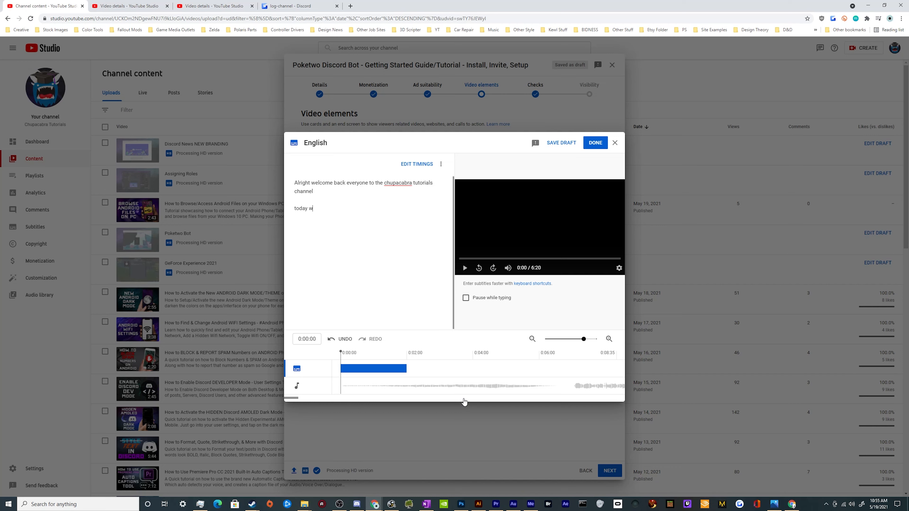
pyautogui.write("e're showcasing poketwo")
pyautogui.press('Return')
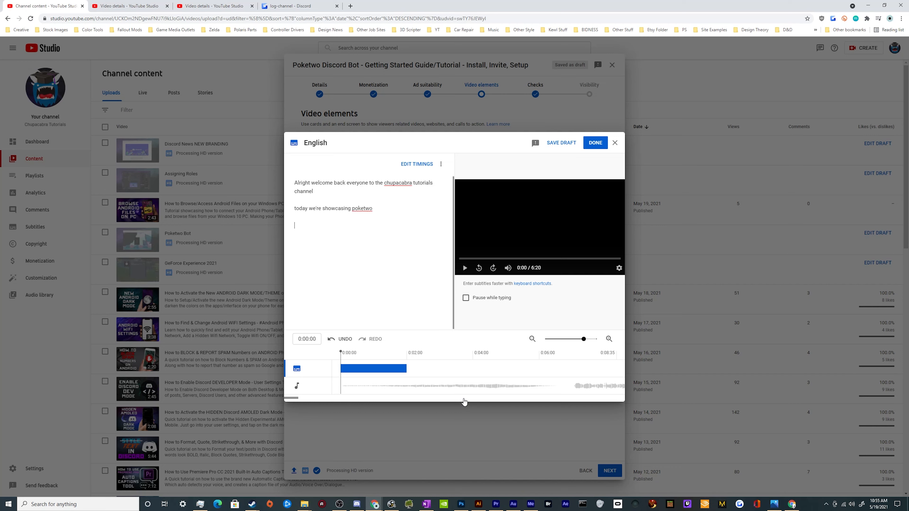
pyautogui.write('a bot for discord')
pyautogui.press('Return')
# Step: Place the caption block where the speech starts at about 6 seconds and extend its end to about 1:50
pyautogui.moveTo(404, 367); pyautogui.dragTo(605, 369)
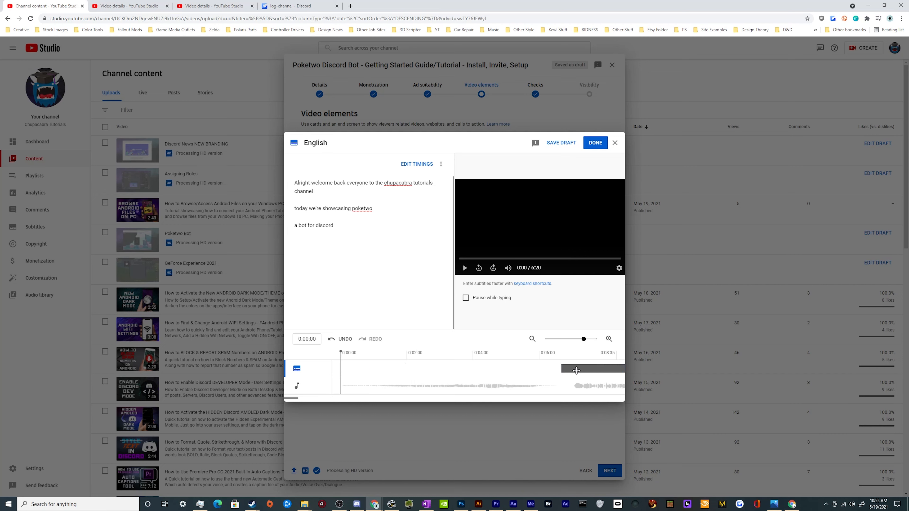
pyautogui.moveTo(584, 338); pyautogui.dragTo(558, 343)
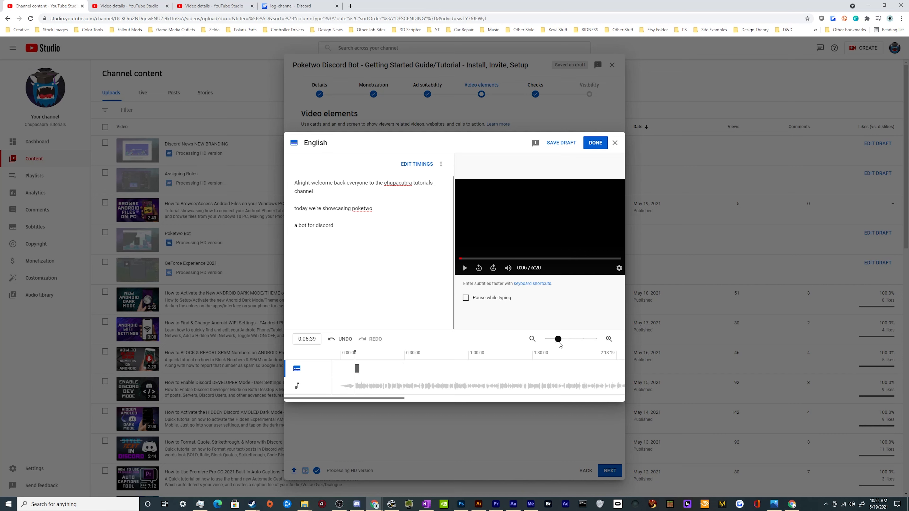
pyautogui.moveTo(358, 367); pyautogui.dragTo(576, 369)
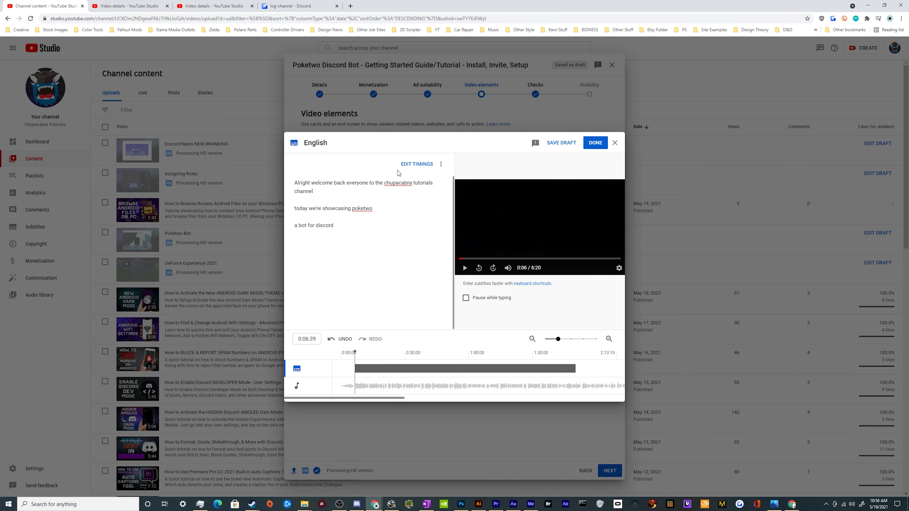
# Step: Try to edit the caption timings, cancel the sync, and close the subtitles editor saving a draft
pyautogui.click(409, 165)
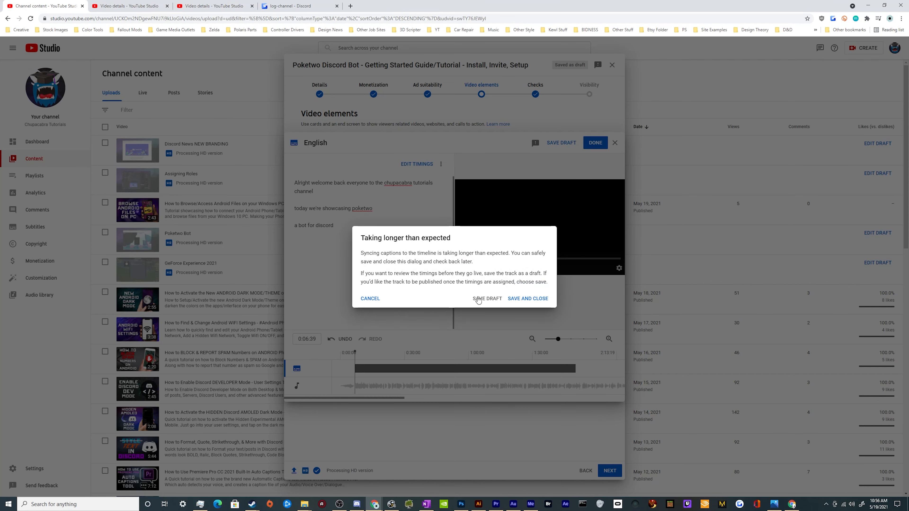
pyautogui.click(370, 298)
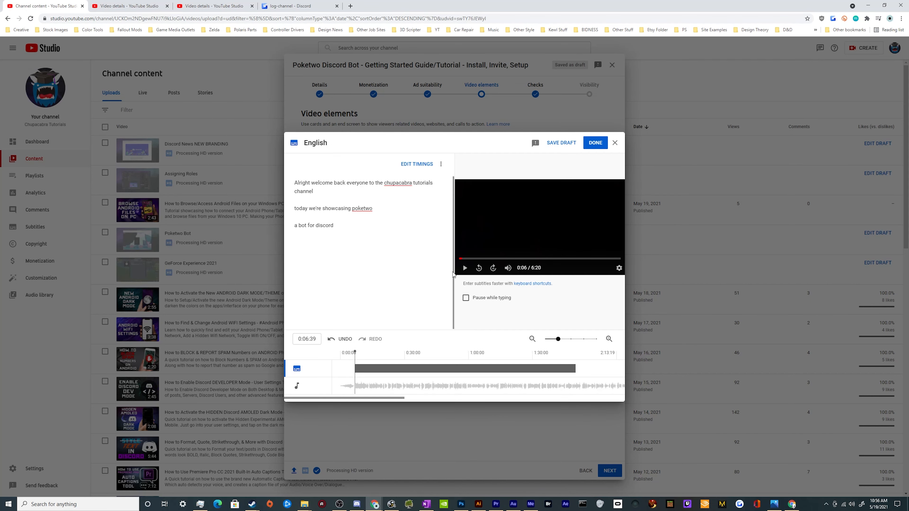
pyautogui.click(615, 144)
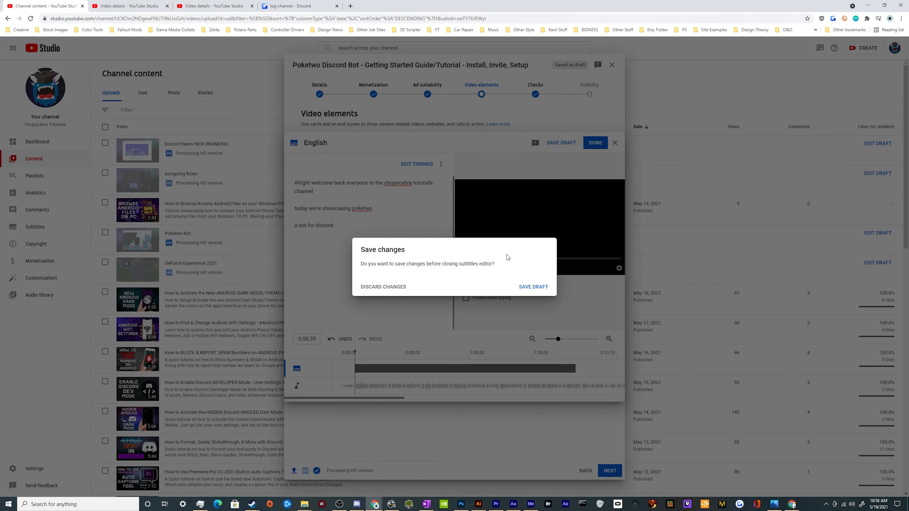
pyautogui.click(534, 286)
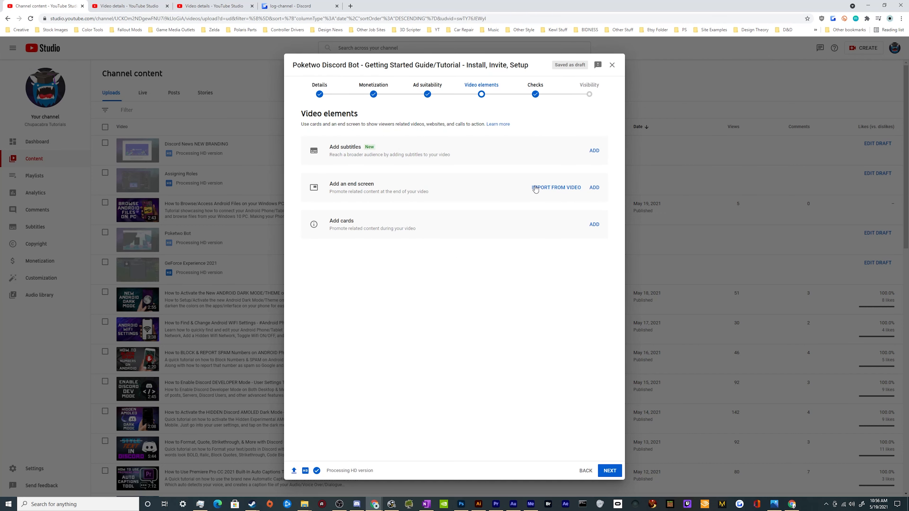
# Step: Reopen the subtitles editor for manual typing and enter "Alright welcome back everyone to the chupacabra tutorials channel" as the first caption
pyautogui.click(594, 151)
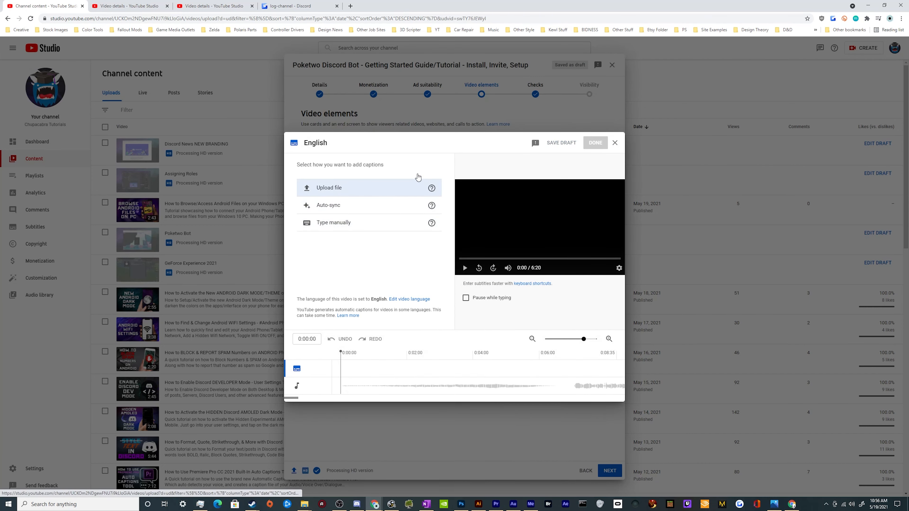
pyautogui.click(384, 223)
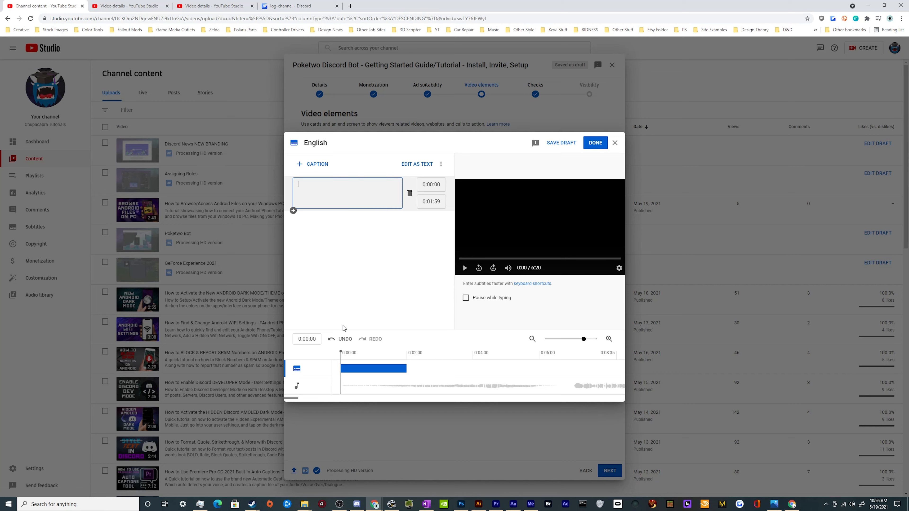
pyautogui.write('Alright welcome b')
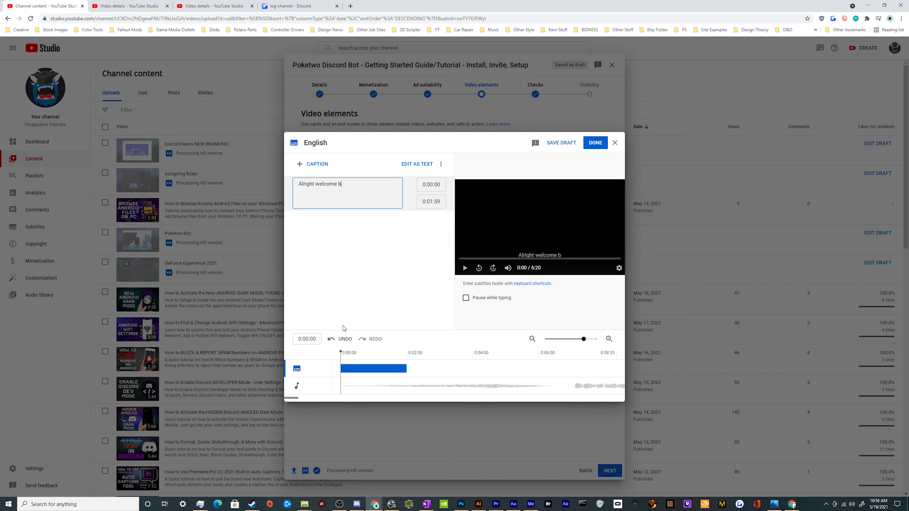
pyautogui.write('ack everyone to the c')
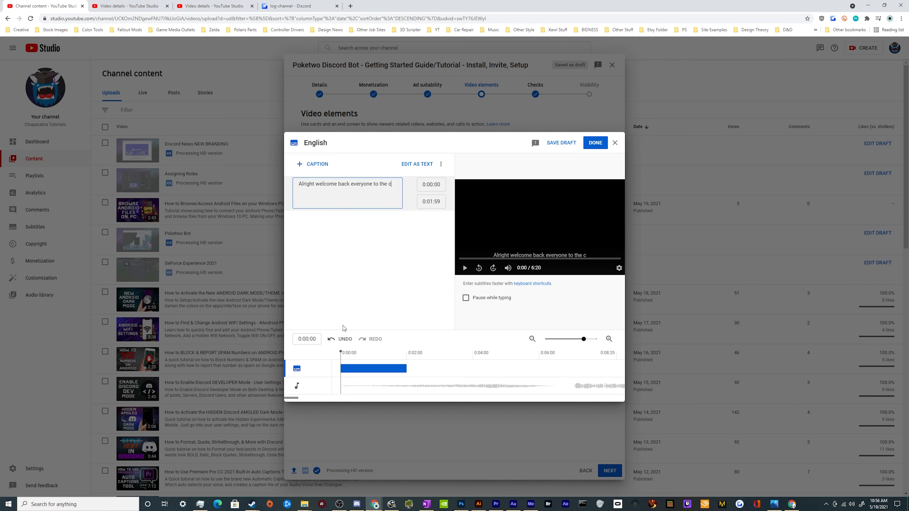
pyautogui.write('hupacabra tuto')
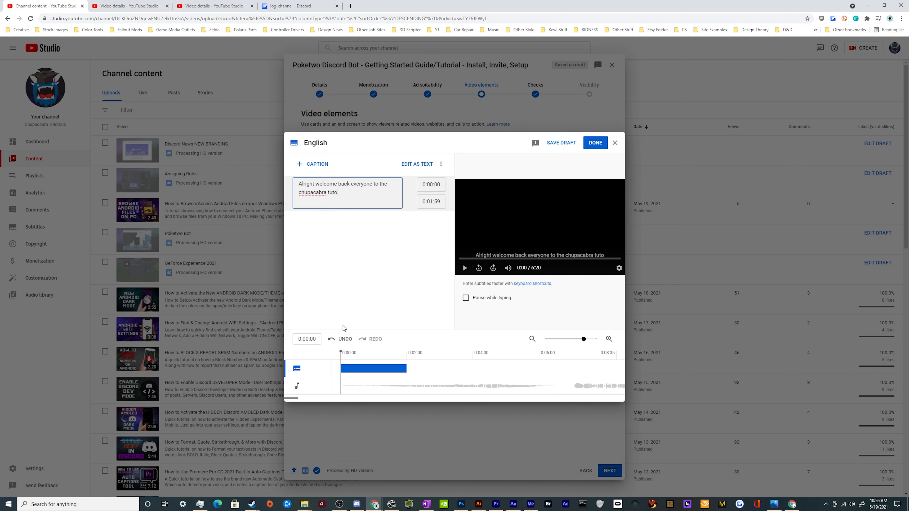
pyautogui.write('rials channel')
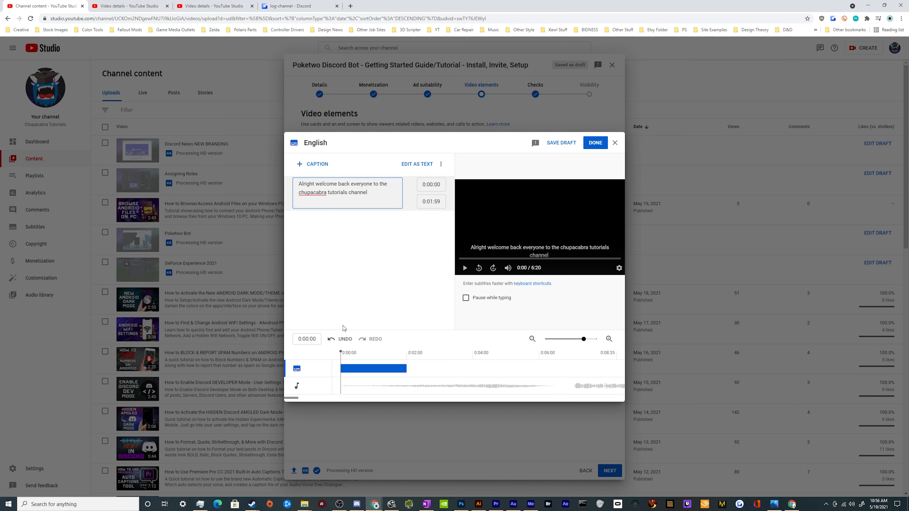
# Step: Move the first caption on the timeline to start at 0:06:56 and set the playhead to 0:07:34 to preview it
pyautogui.moveTo(360, 368); pyautogui.dragTo(593, 373)
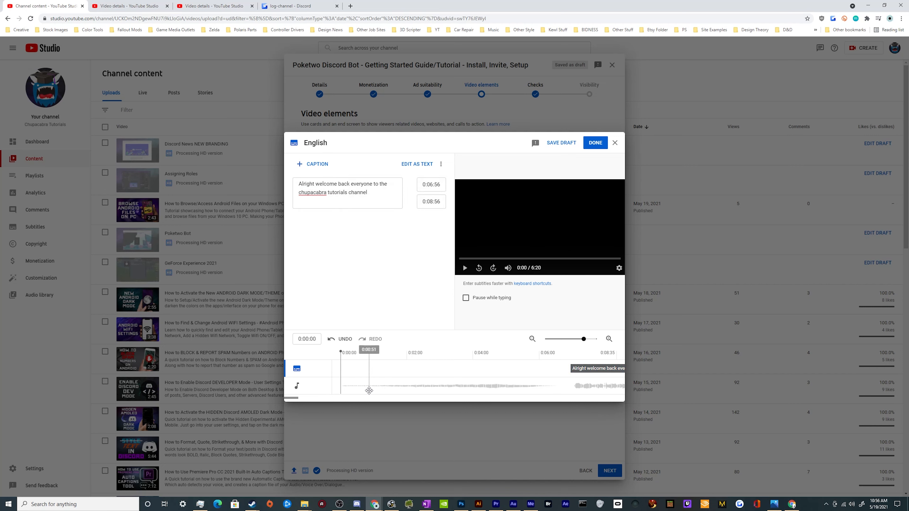
pyautogui.click(591, 350)
pyautogui.moveTo(583, 339)
pyautogui.mouseDown()
pyautogui.moveTo(571, 342)
pyautogui.moveTo(585, 341)
pyautogui.mouseUp()
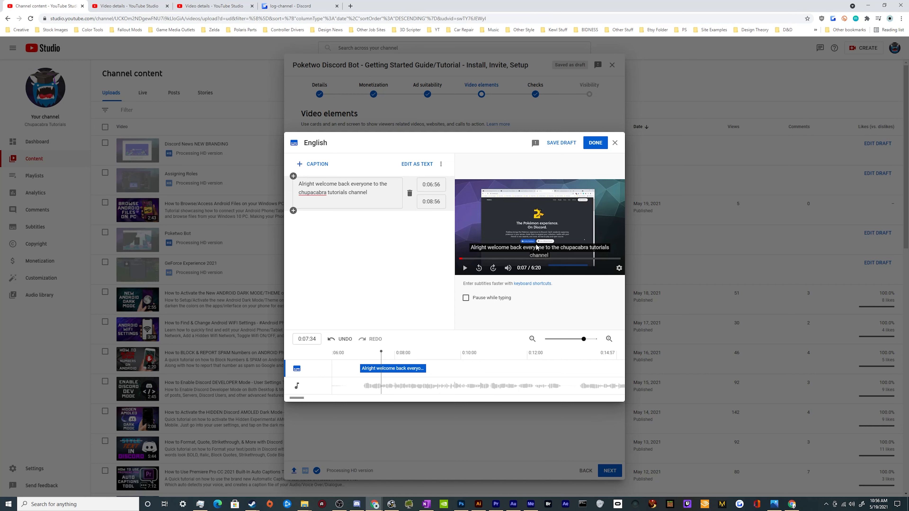
# Step: Lower the preview volume and play the video up to about 0:11:38
pyautogui.moveTo(507, 268)
pyautogui.moveTo(531, 269); pyautogui.dragTo(527, 268)
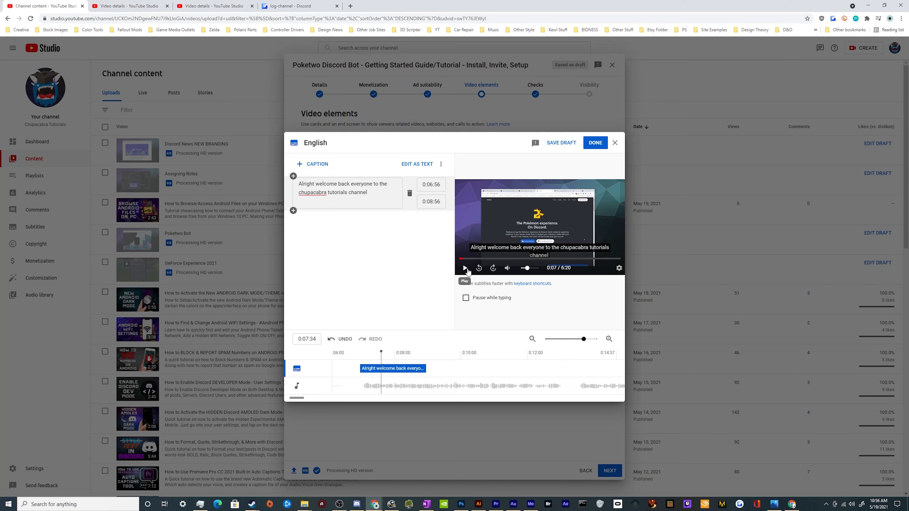
pyautogui.click(465, 268)
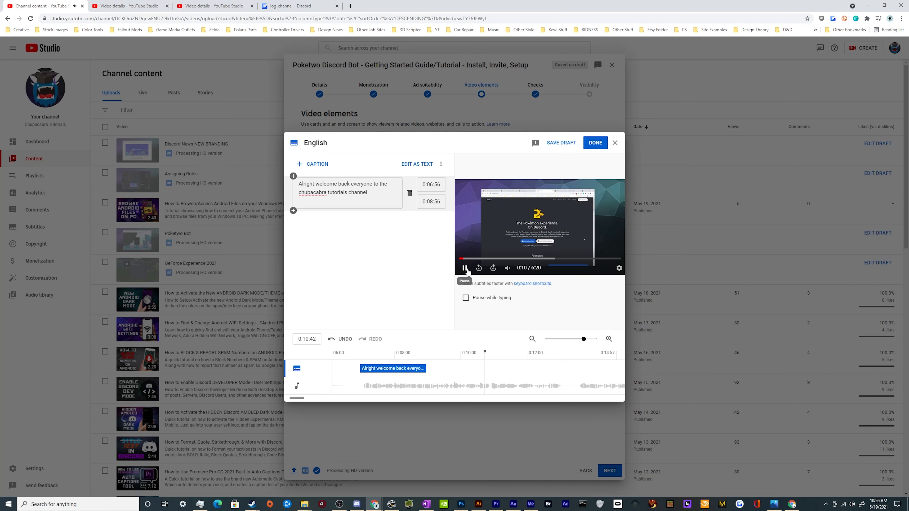
pyautogui.click(465, 268)
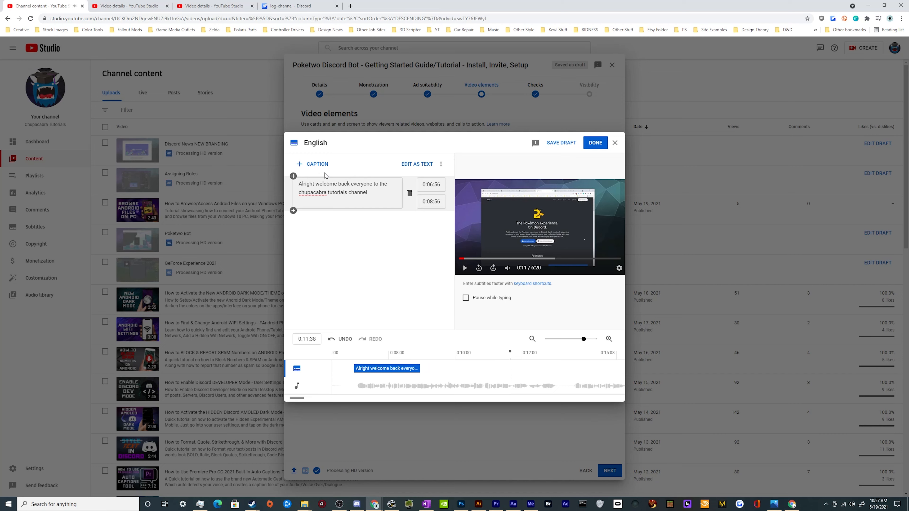
# Step: Add a caption at 0:11:39 reading "Im your host" plus the host's first name, and extend the first caption to end at 0:11:36
pyautogui.click(315, 164)
pyautogui.write('Im your host Larry')
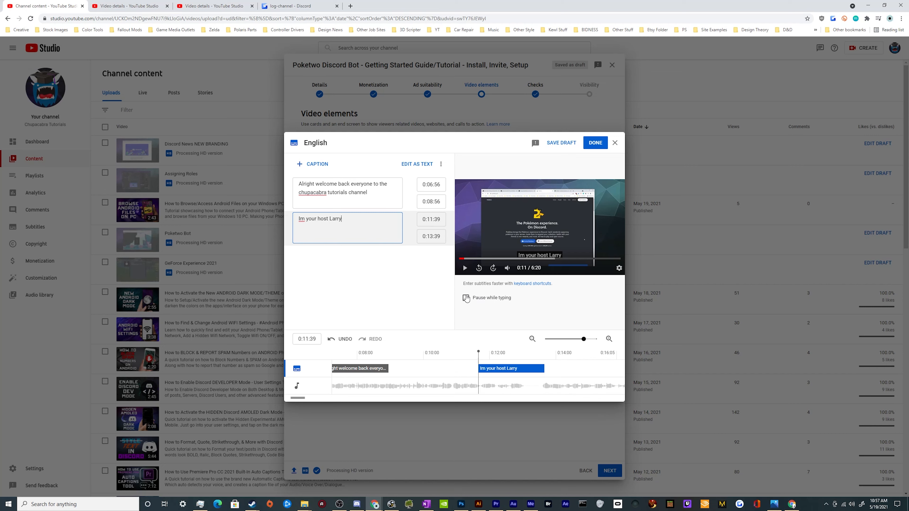
pyautogui.moveTo(502, 372); pyautogui.dragTo(502, 373)
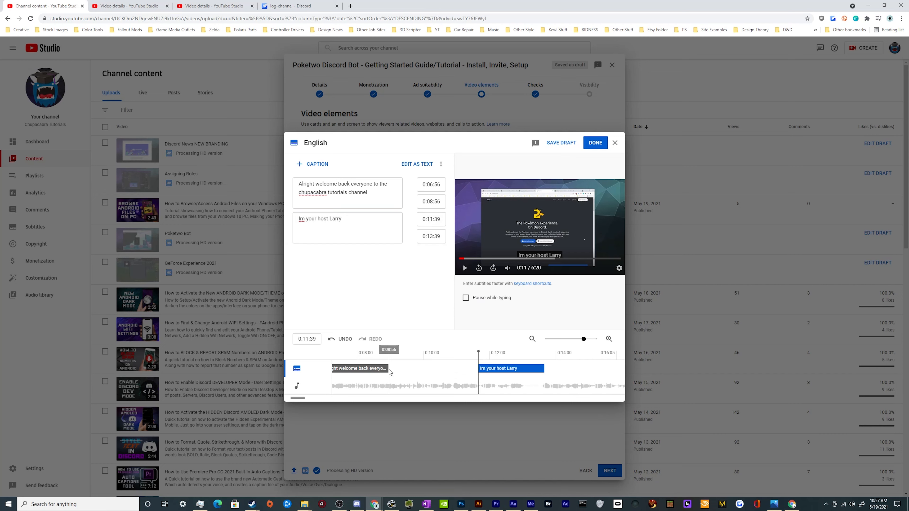
pyautogui.moveTo(389, 368); pyautogui.dragTo(476, 371)
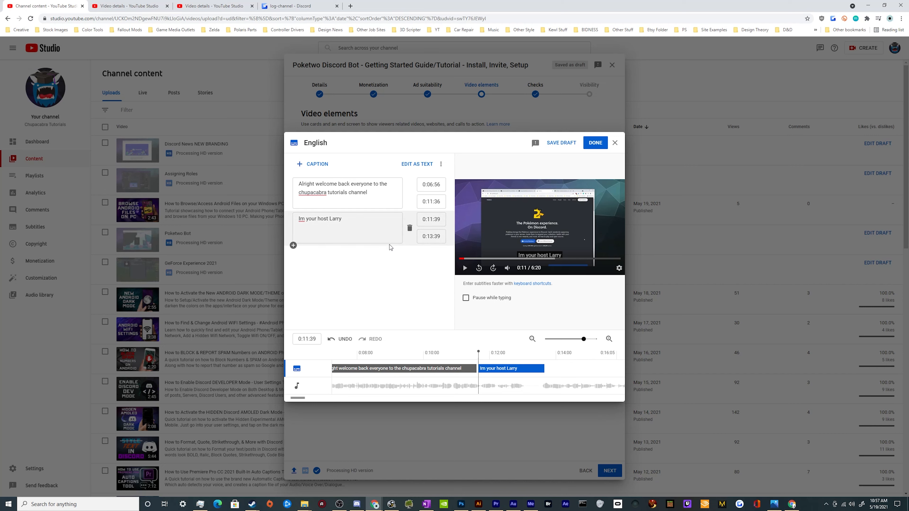
# Step: Add a third caption at 0:13:53 and fill it with about three lines of random placeholder letters
pyautogui.click(365, 226)
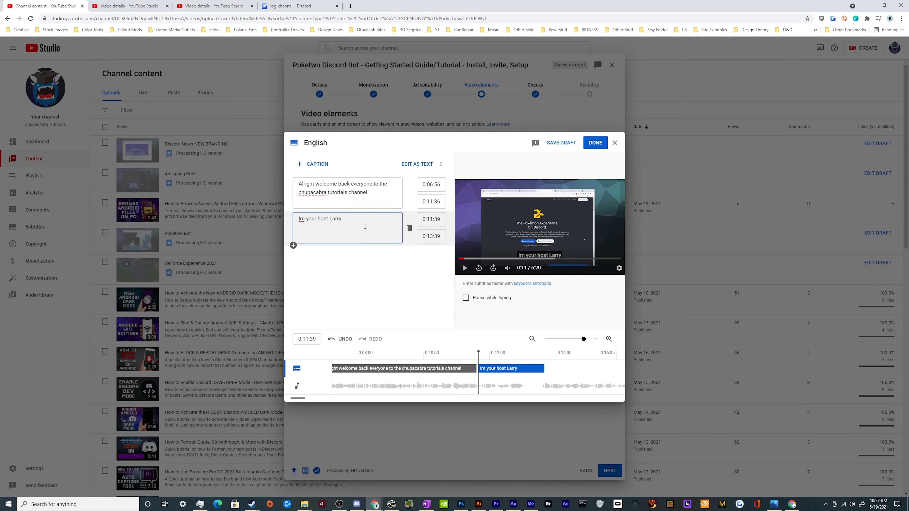
pyautogui.click(553, 354)
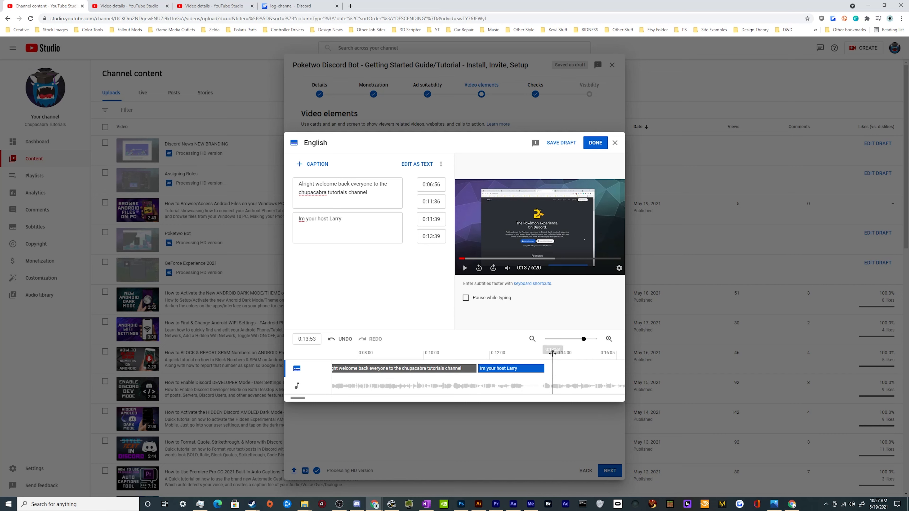
pyautogui.click(312, 164)
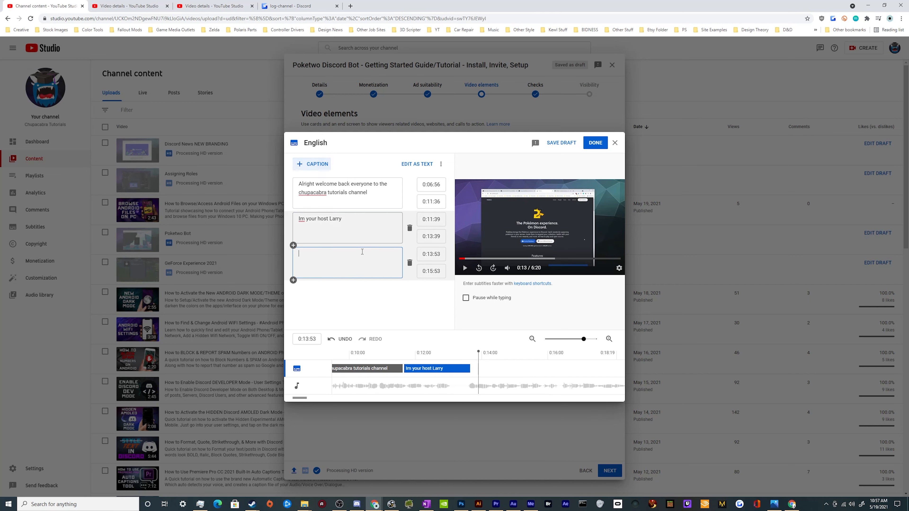
pyautogui.write('al;ksjd')
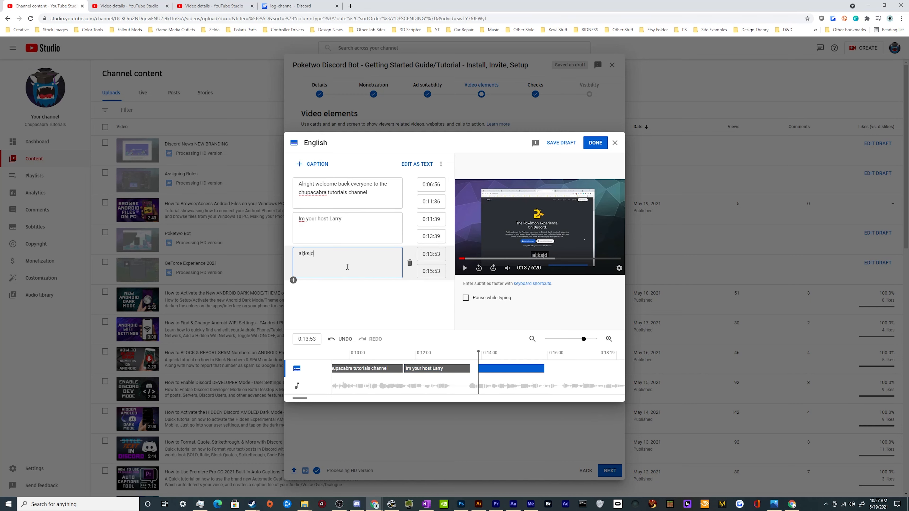
pyautogui.write(';laksjda;lksjd;alksjda;lksjd;alksjd')
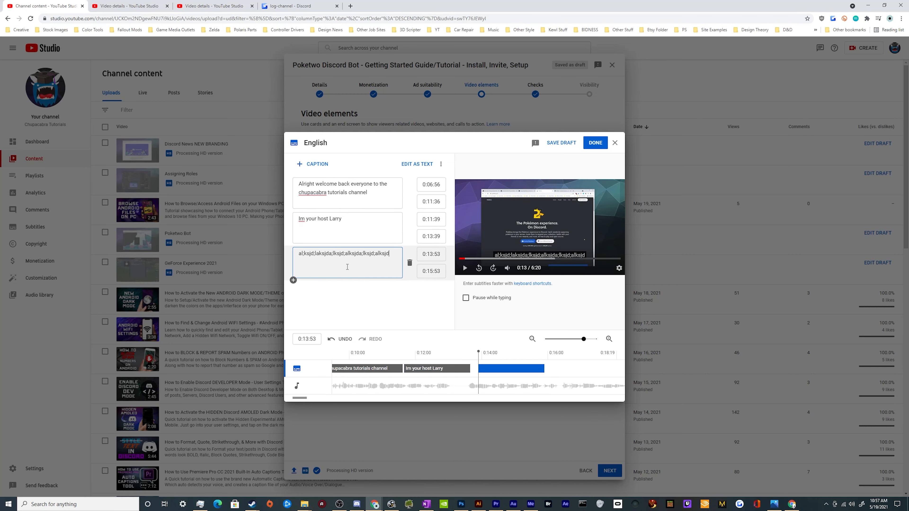
pyautogui.write('a;lksjda;lksjda;lksjda;lksjda;lksdjal;ksjdal;ksjdal;ksjdal;kjd')
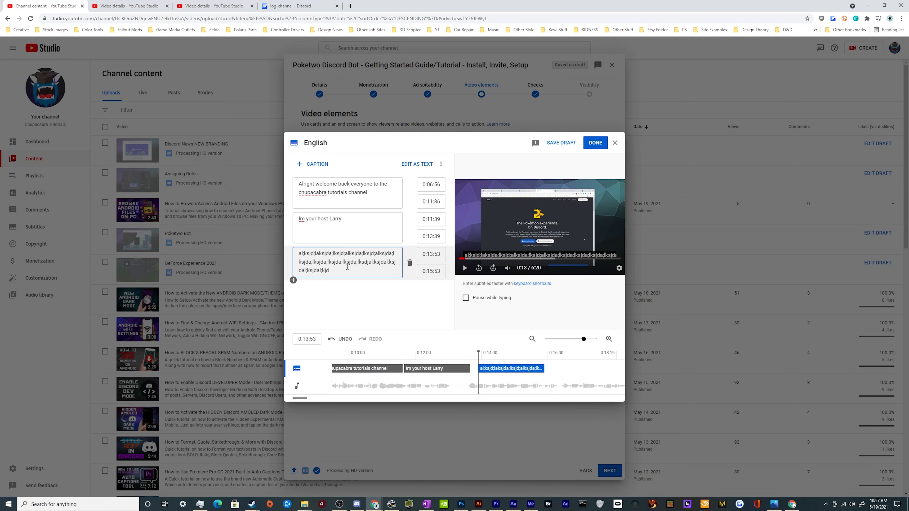
# Step: Clear all the placeholder letters from the third caption
pyautogui.press('Return')
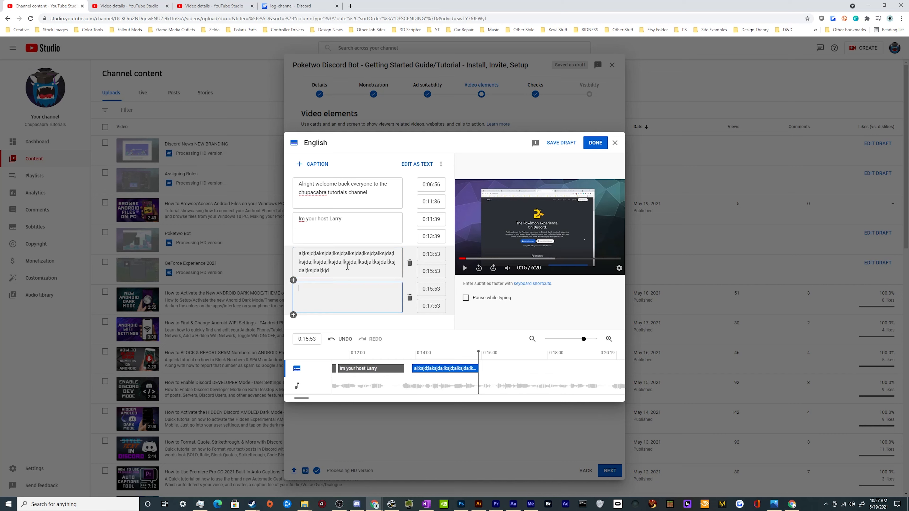
pyautogui.press('BackSpace')
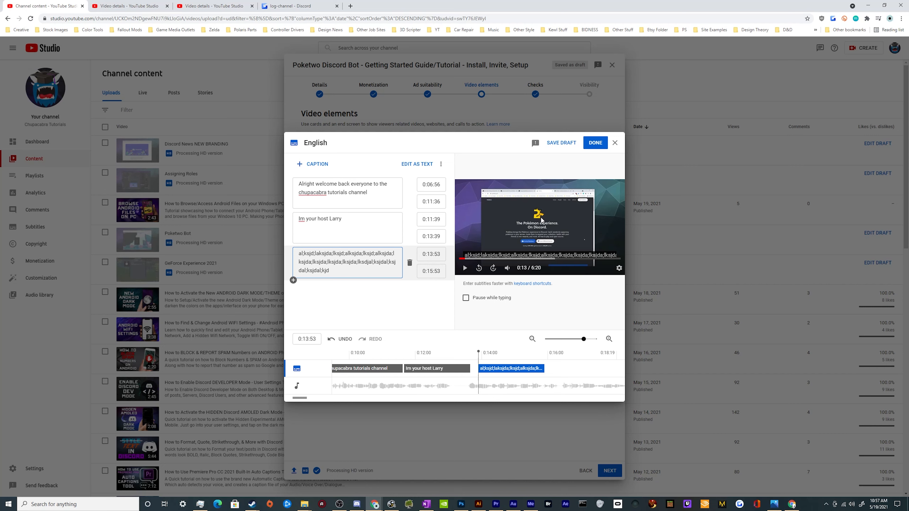
pyautogui.hotkey('ctrl', 'a')
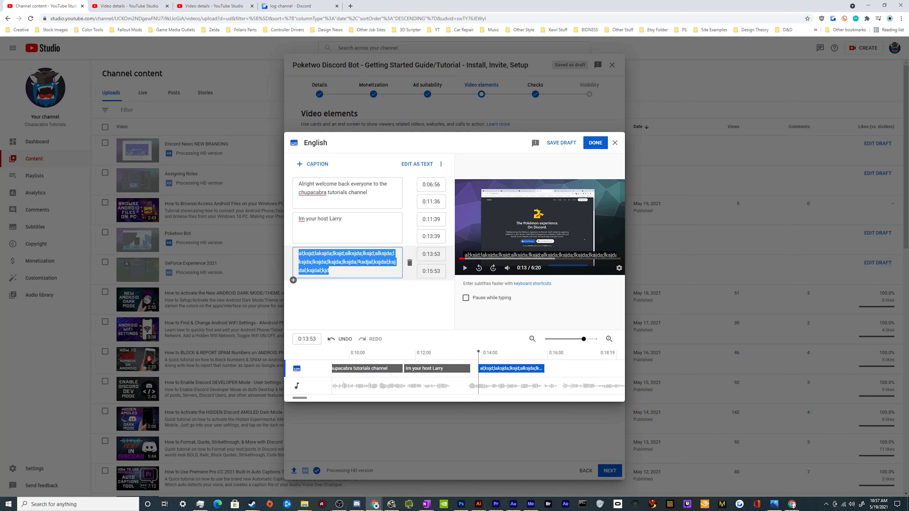
pyautogui.press('BackSpace')
# Step: Insert an empty caption line at 0:13:23 directly after the second caption
pyautogui.click(350, 219)
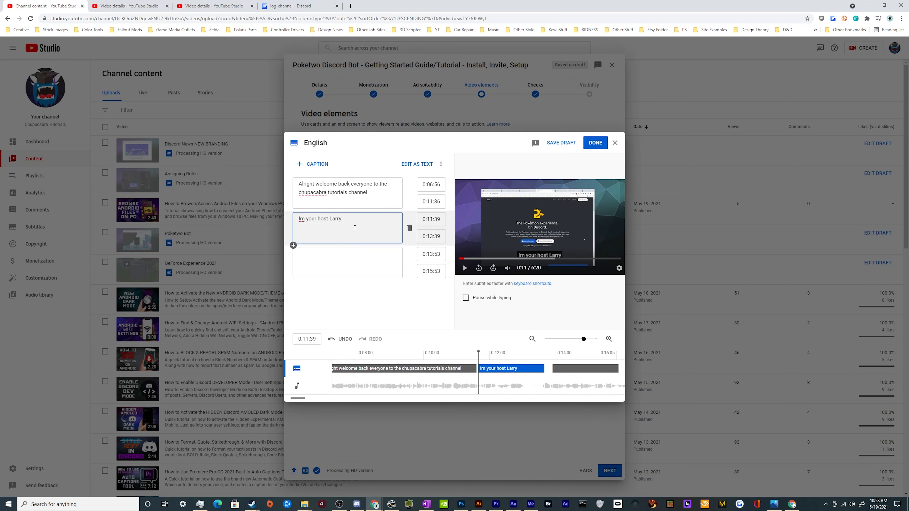
pyautogui.press('Return')
pyautogui.click(354, 228)
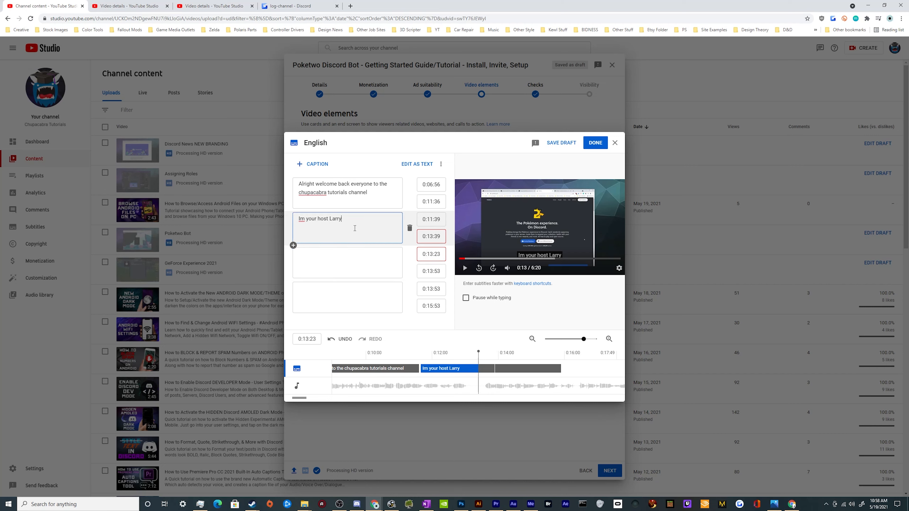
pyautogui.write('a whalksjd;laksjd;laksjd;laksjd;alksjdl;akjsd;lakjsd')
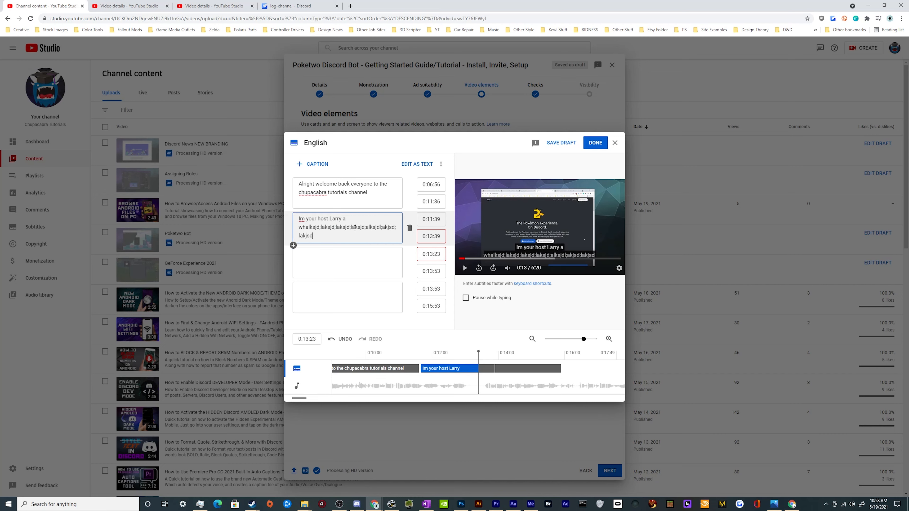
pyautogui.write('l;akksalskjdalksjd')
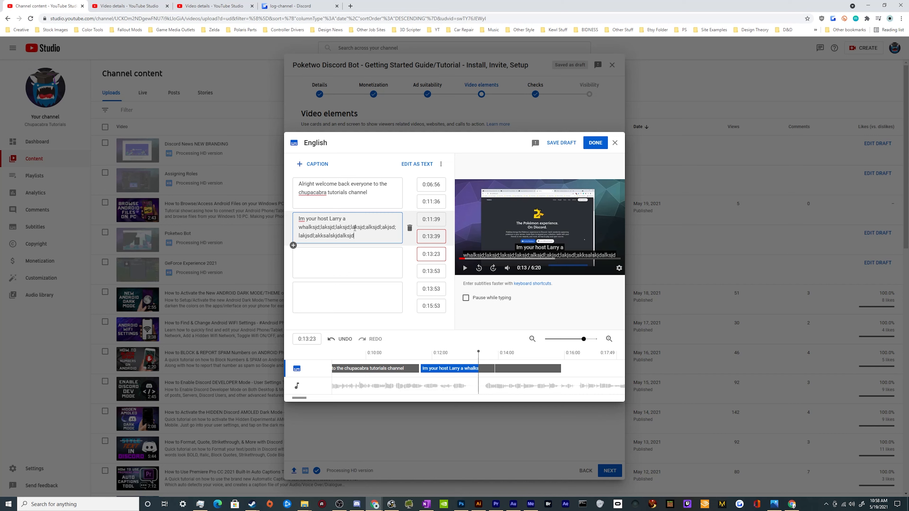
pyautogui.hotkey('ctrl', 'z')
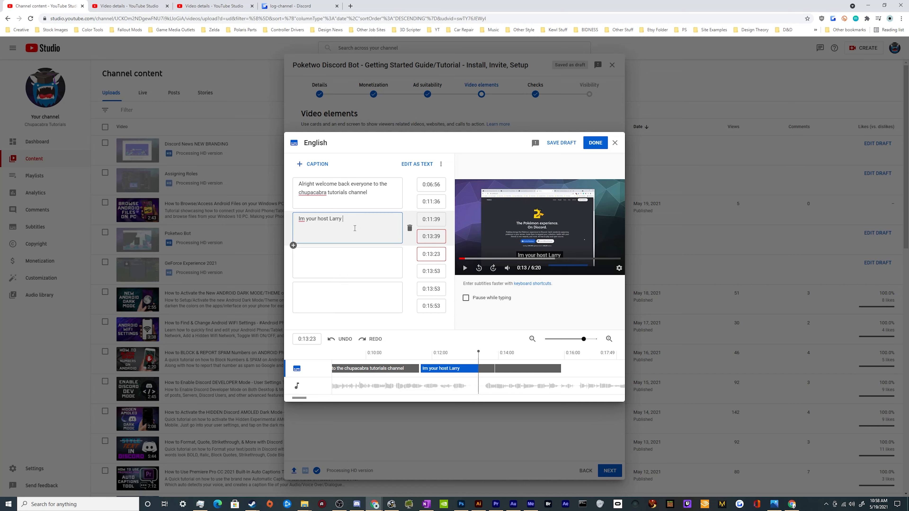
# Step: Enter "today we're checking out poketwo" as the third caption and "a pokemon game bot designed for discord" as the fourth
pyautogui.click(345, 265)
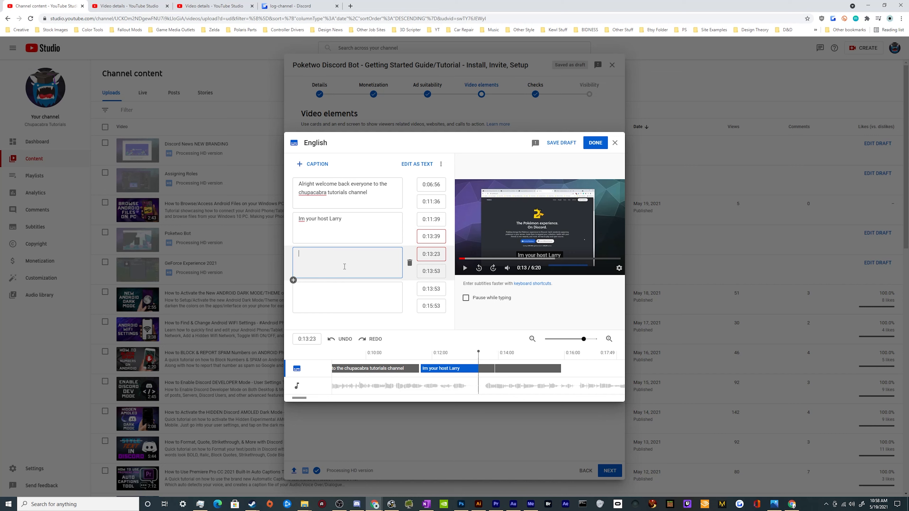
pyautogui.write("today we're checking out poketwo")
pyautogui.click(352, 293)
pyautogui.write('a')
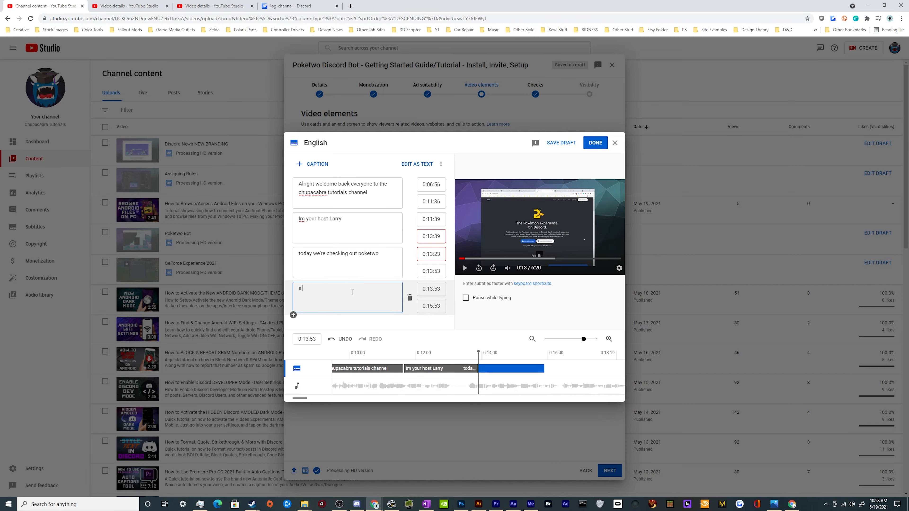
pyautogui.write(' pokemon game bot ')
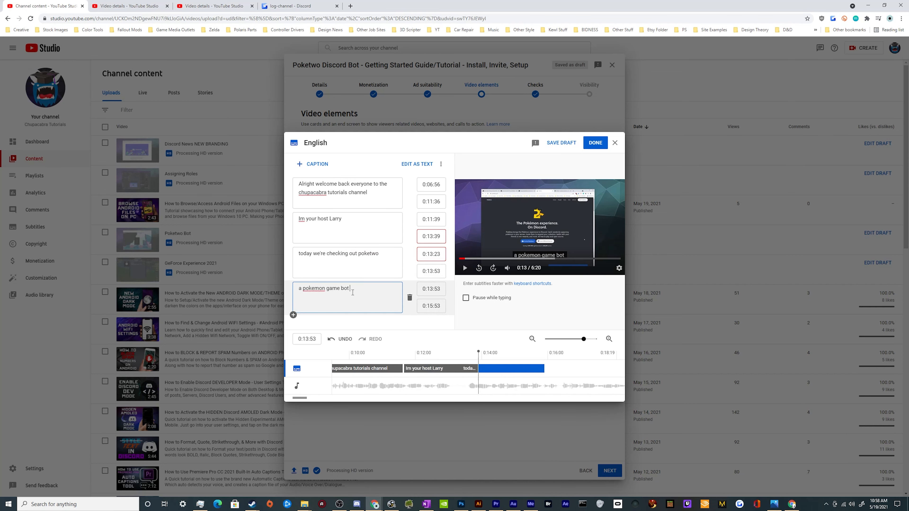
pyautogui.write('designed for discord')
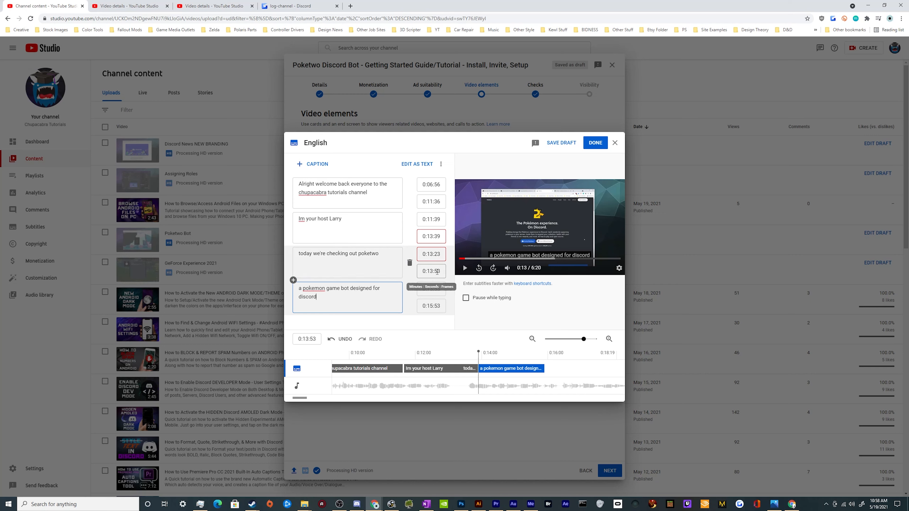
# Step: Retime the captions on the timeline: second ending at 0:13:23, third from 0:13:27 to 0:15:15, fourth from 0:15:20 to 0:17:20
pyautogui.click(435, 254)
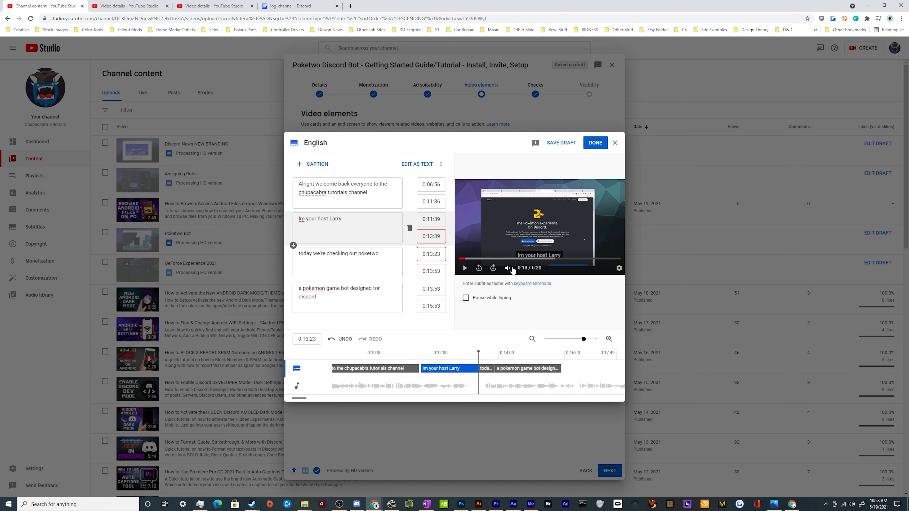
pyautogui.click(485, 369)
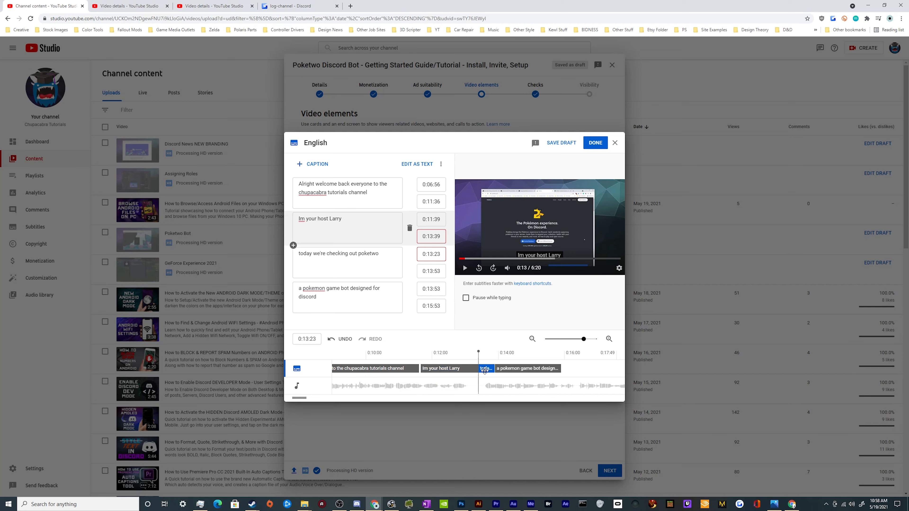
pyautogui.moveTo(512, 369); pyautogui.dragTo(561, 369)
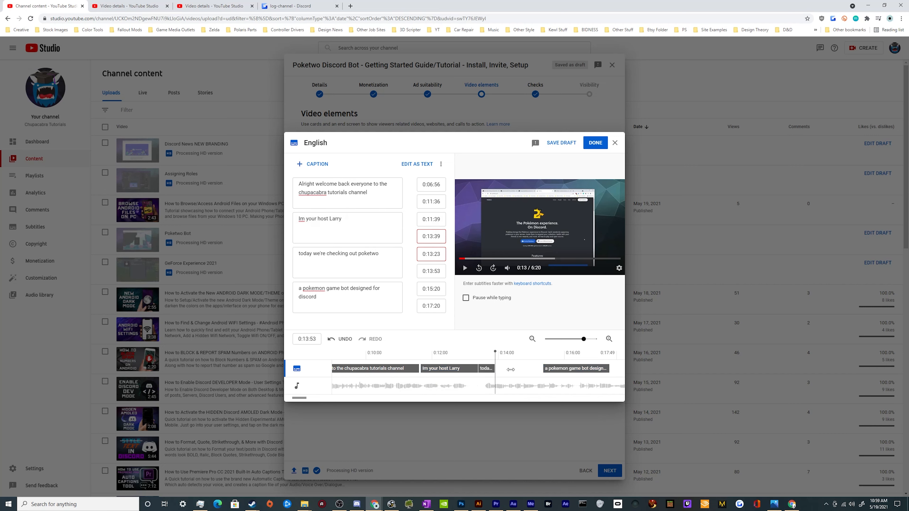
pyautogui.moveTo(486, 370); pyautogui.dragTo(540, 368)
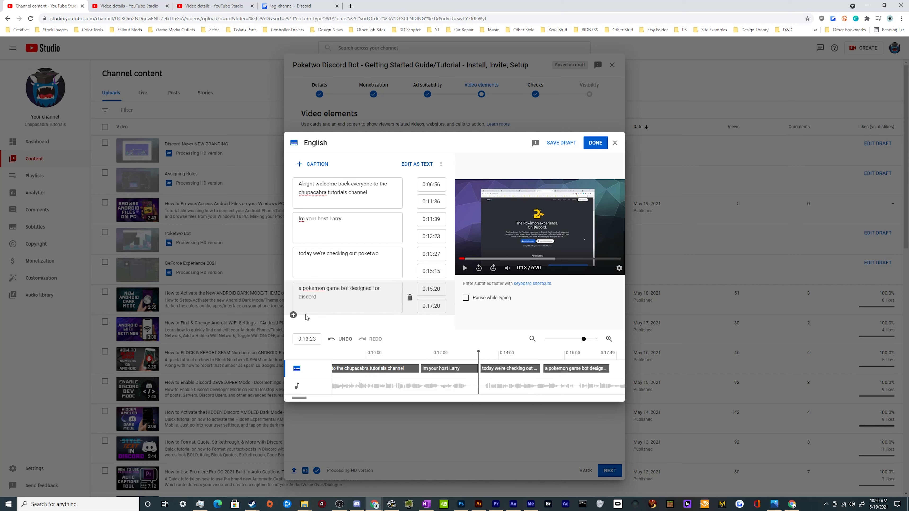
# Step: Switch the captions to plain-text editing, and save the English subtitles as a draft while their timings sync
pyautogui.click(340, 302)
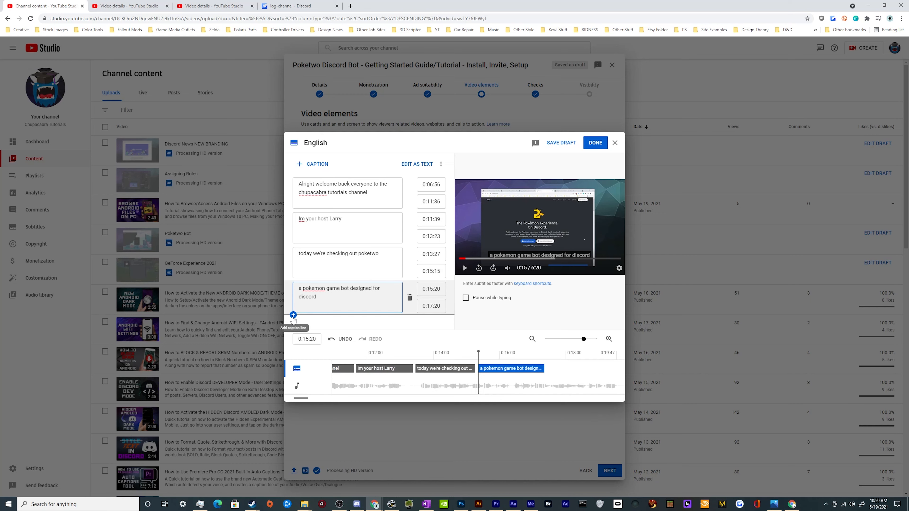
pyautogui.click(417, 164)
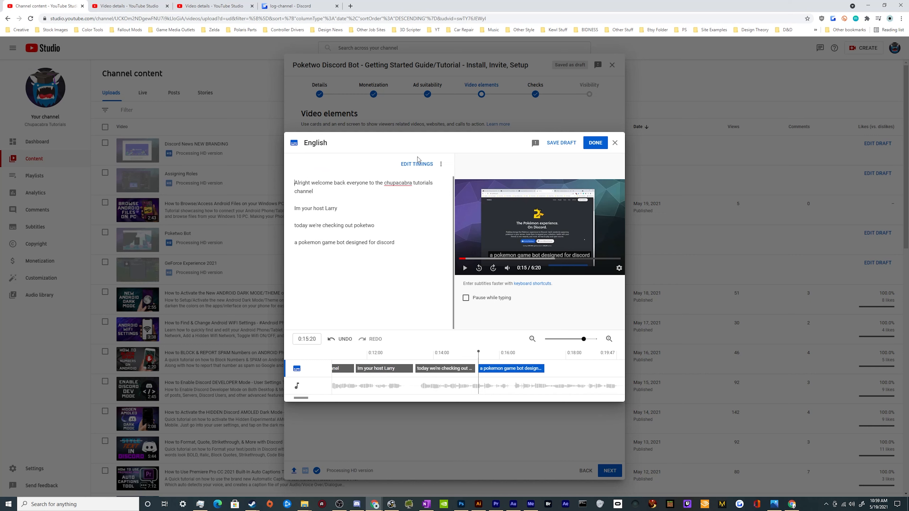
pyautogui.click(408, 240)
pyautogui.press('Return')
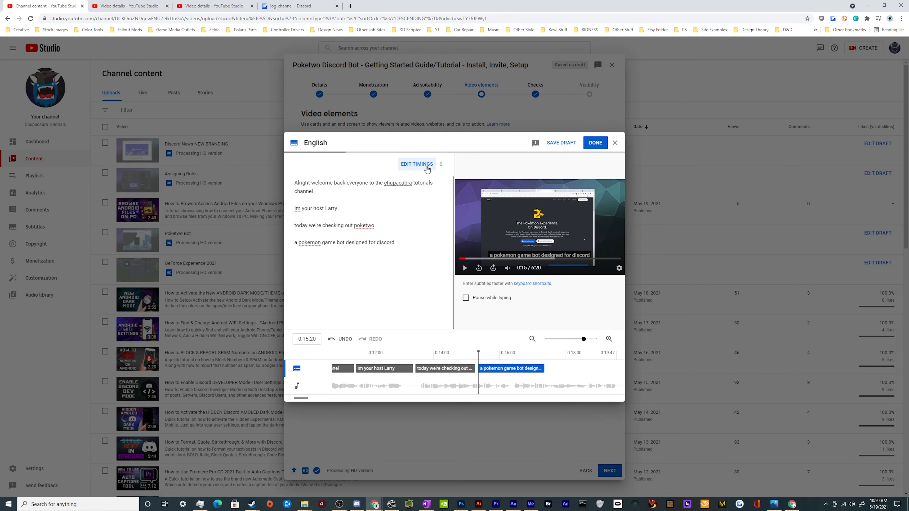
pyautogui.click(417, 164)
pyautogui.click(475, 303)
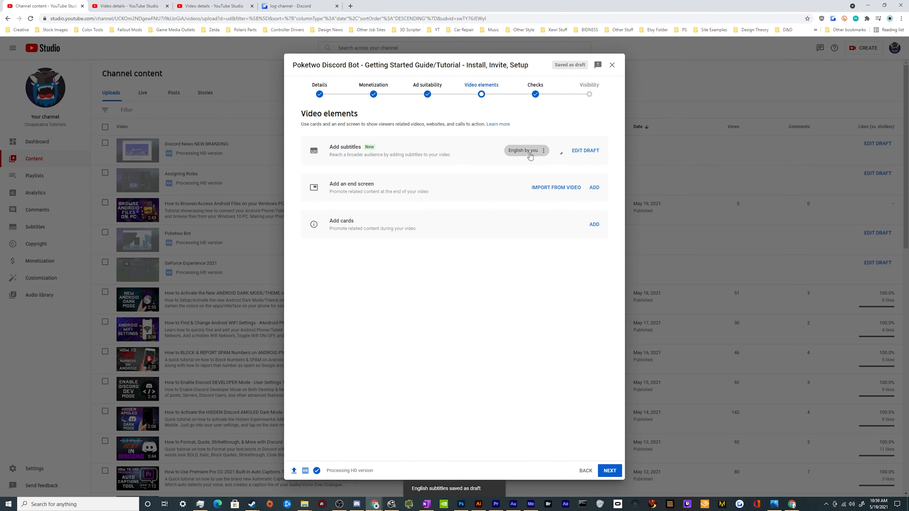
# Step: Reopen the English subtitle draft, try syncing its captions to the timeline again, and save the finished subtitles
pyautogui.click(583, 151)
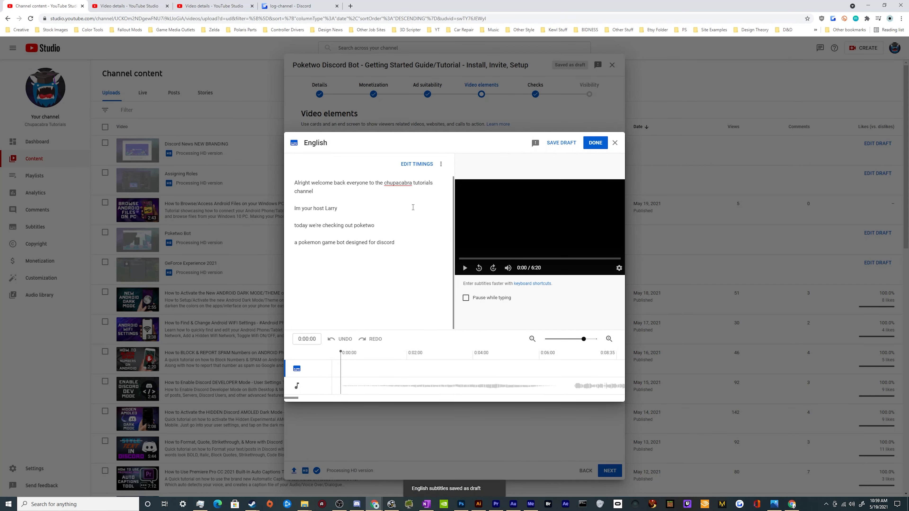
pyautogui.click(416, 165)
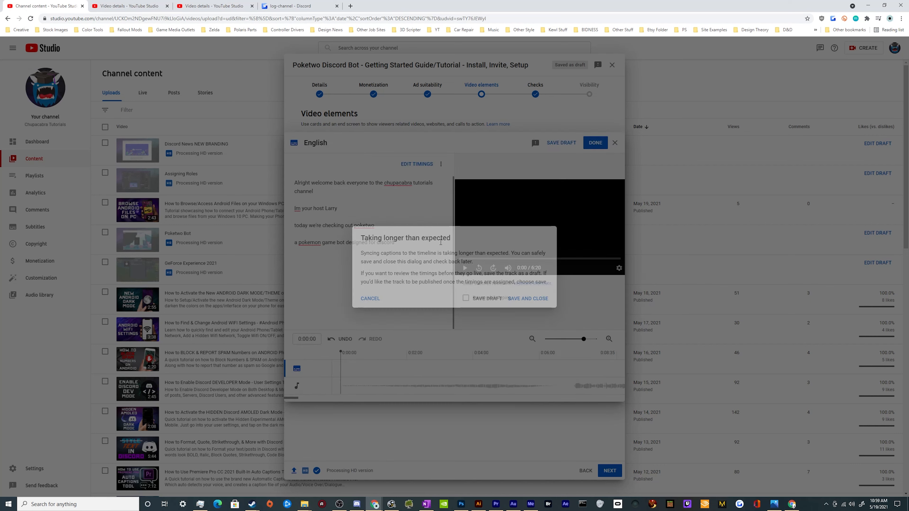
pyautogui.click(427, 318)
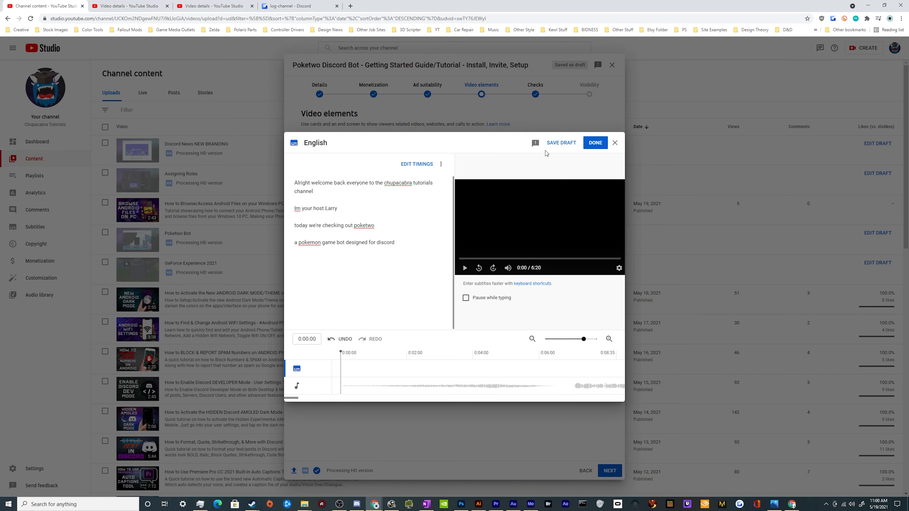
pyautogui.click(589, 146)
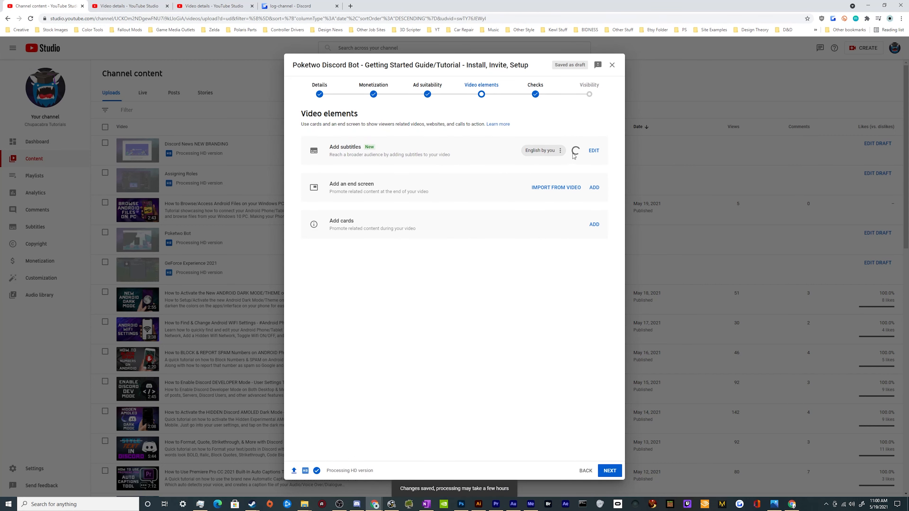
pyautogui.click(593, 150)
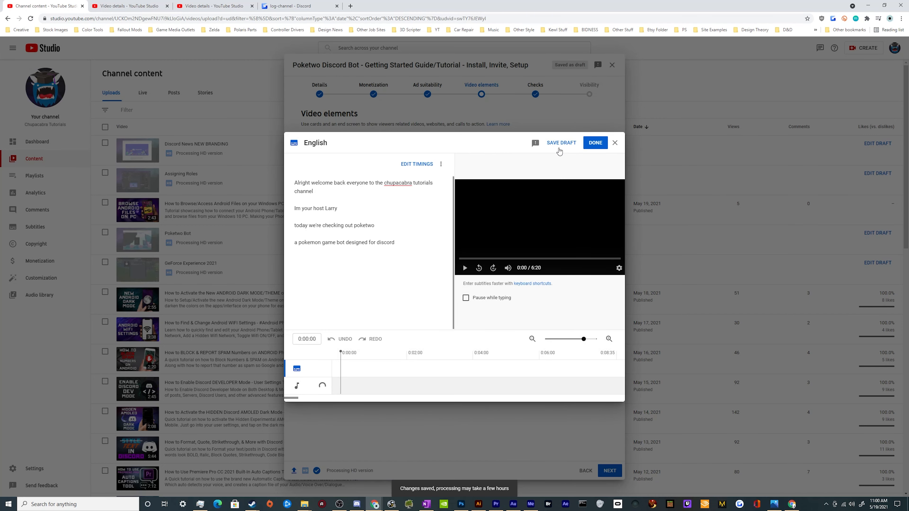
pyautogui.click(613, 143)
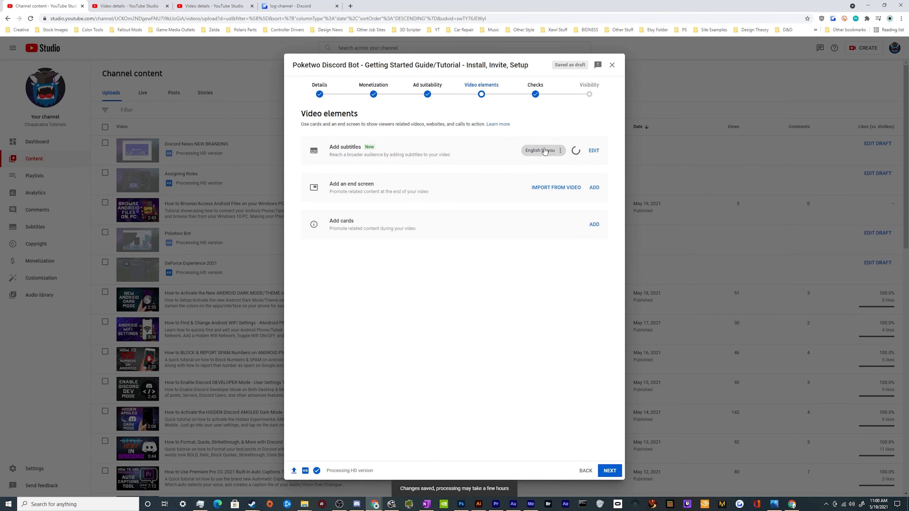